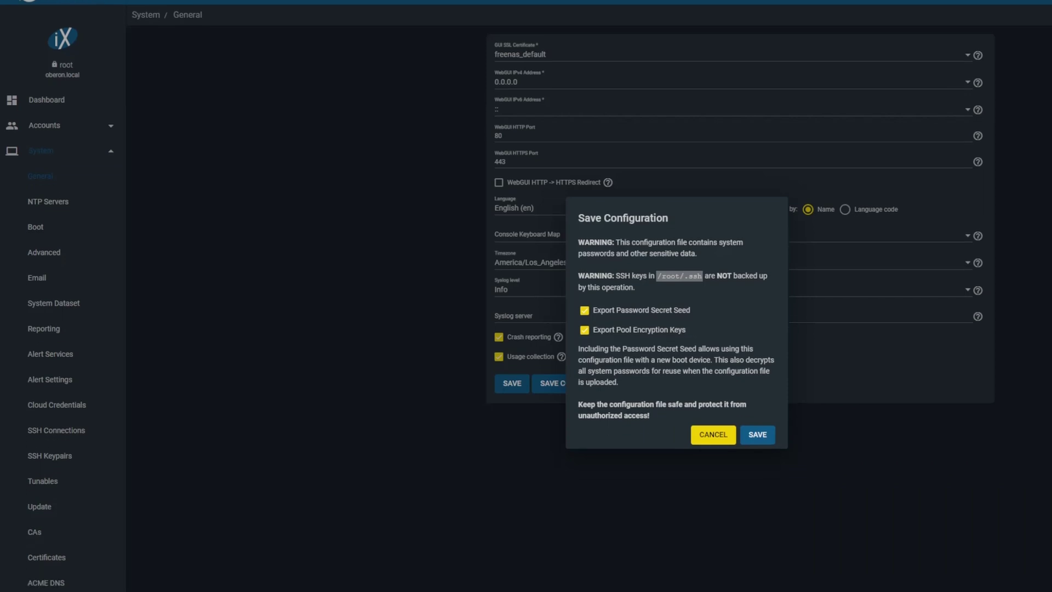
Save the FreeNAS config with the password secret seed and pool encryption keys.
click(757, 362)
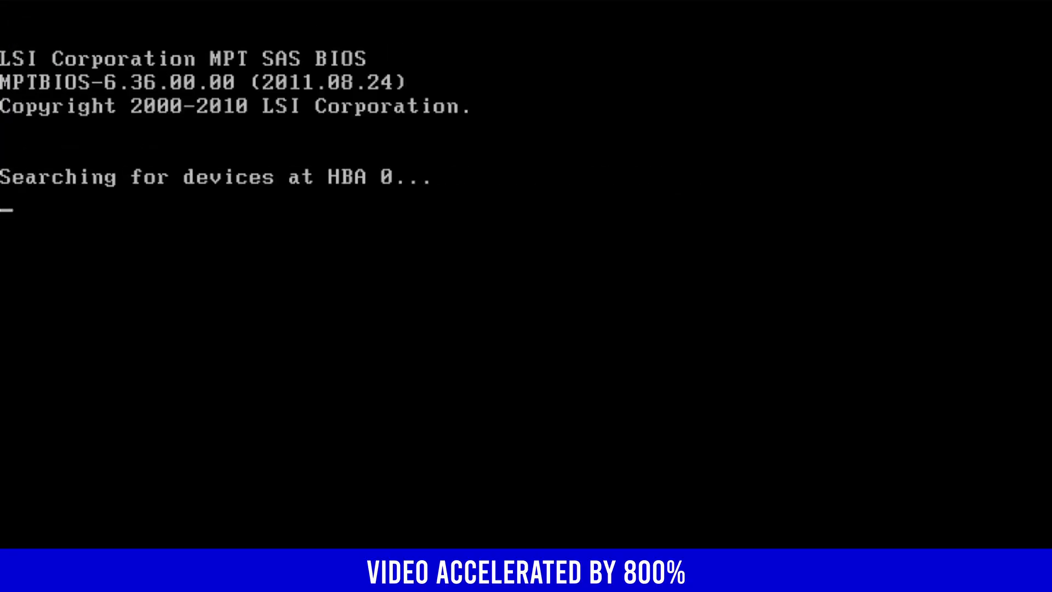
Boot the machine from the TrueNAS installation media.
key(Return)
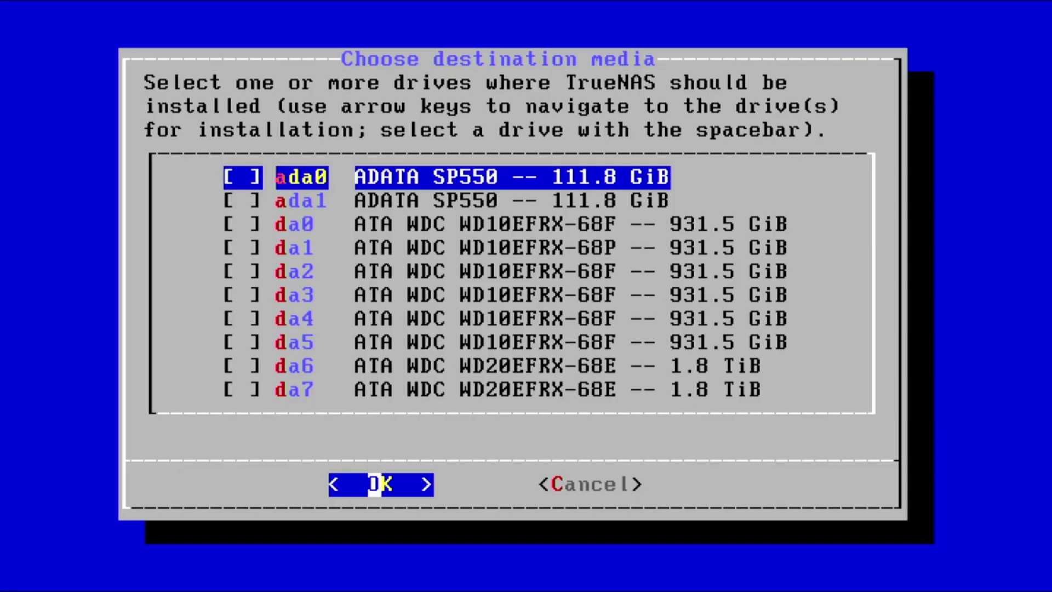
Select ADATA SSDs ada0 and ada1 as TrueNAS install destinations.
key(space)
key(Down)
key(space)
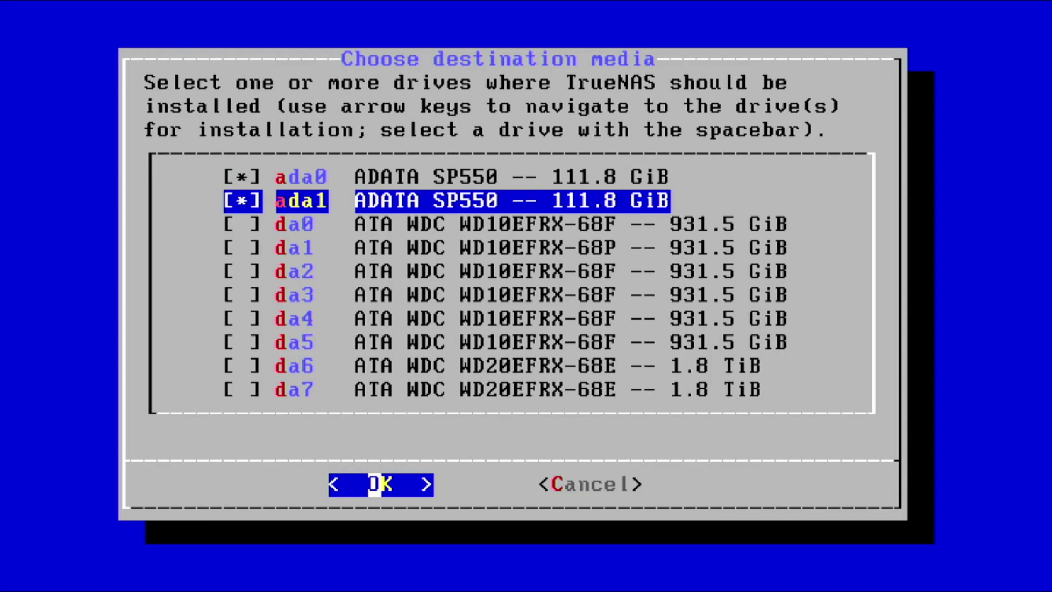
key(Return)
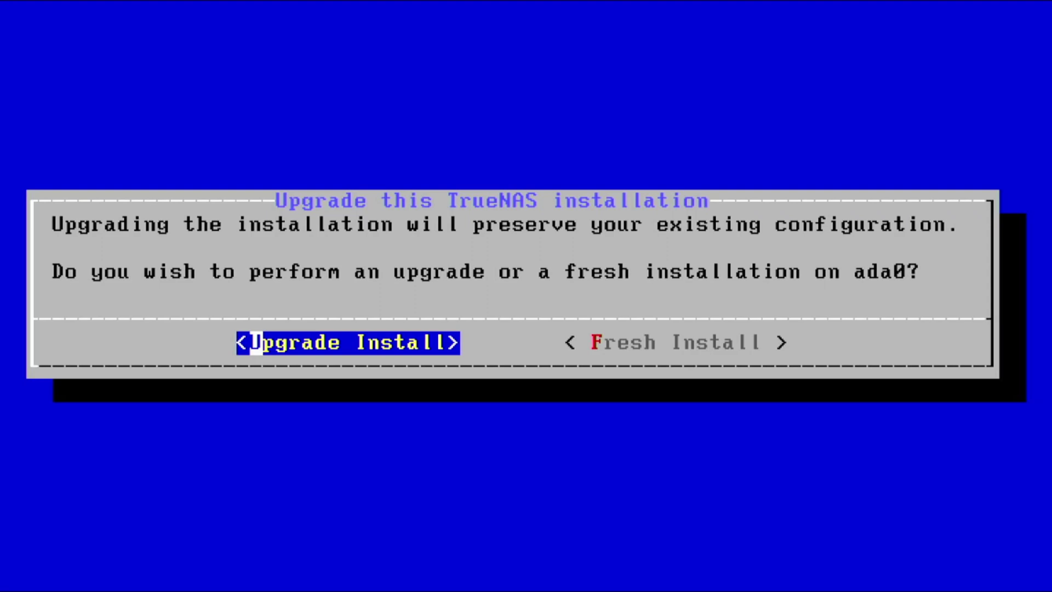
Choose Fresh Install, format the boot device, and approve erasing ada0 and ada1.
key(Right)
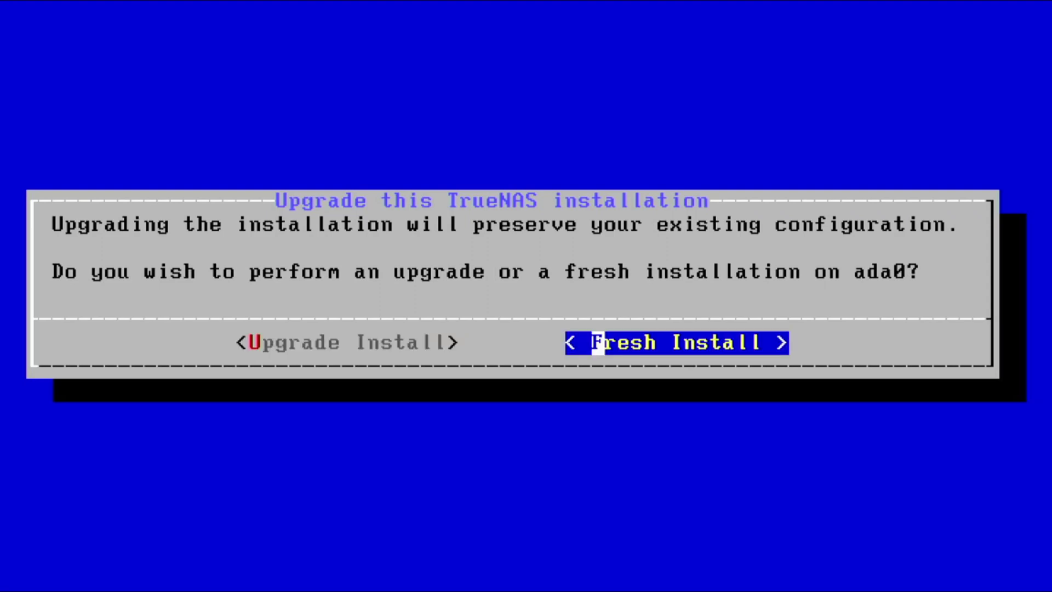
key(Return)
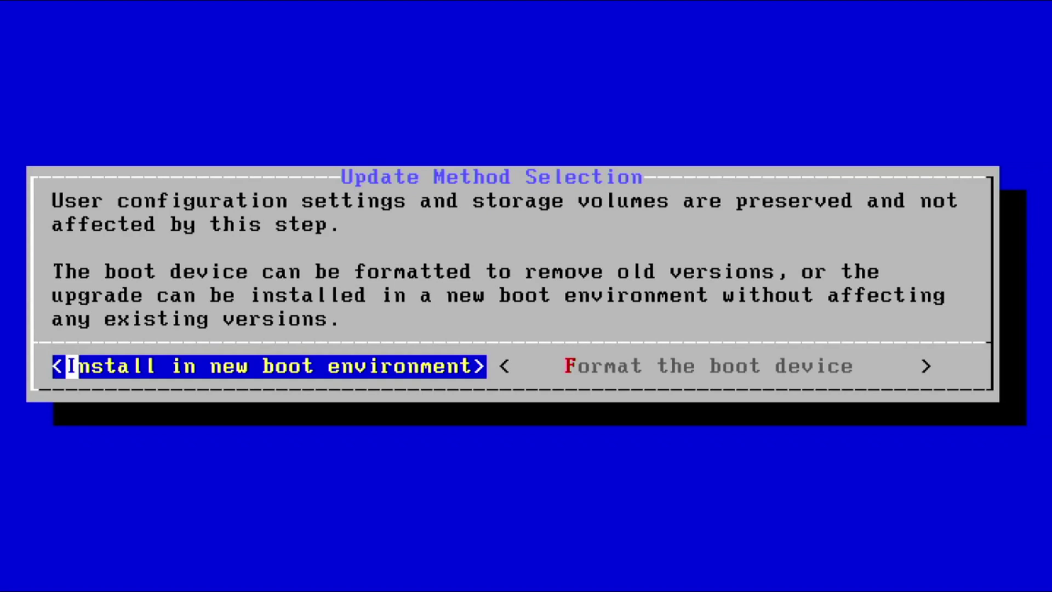
key(Right)
key(Return)
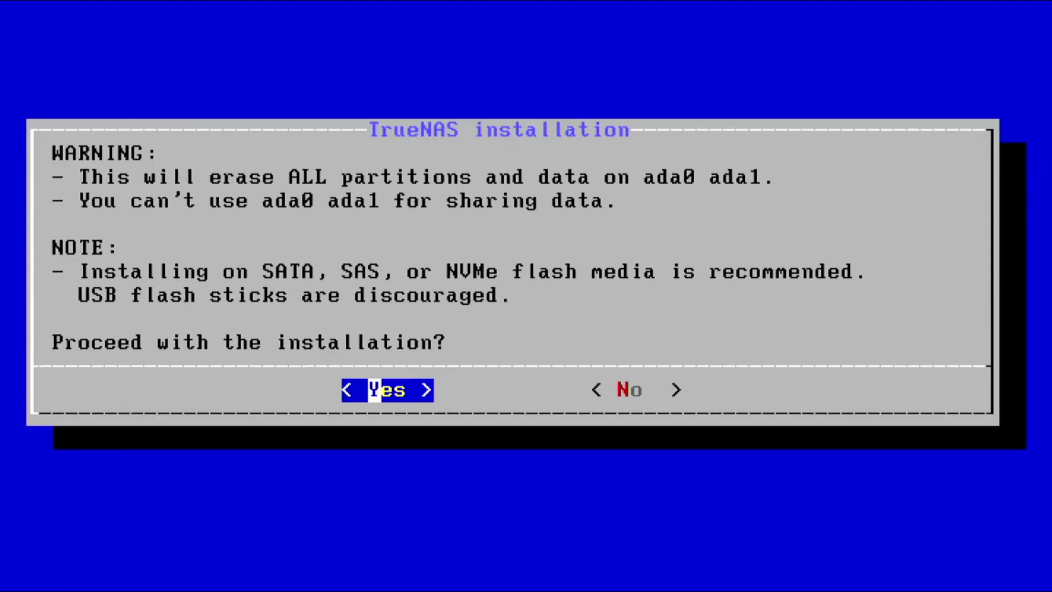
key(Return)
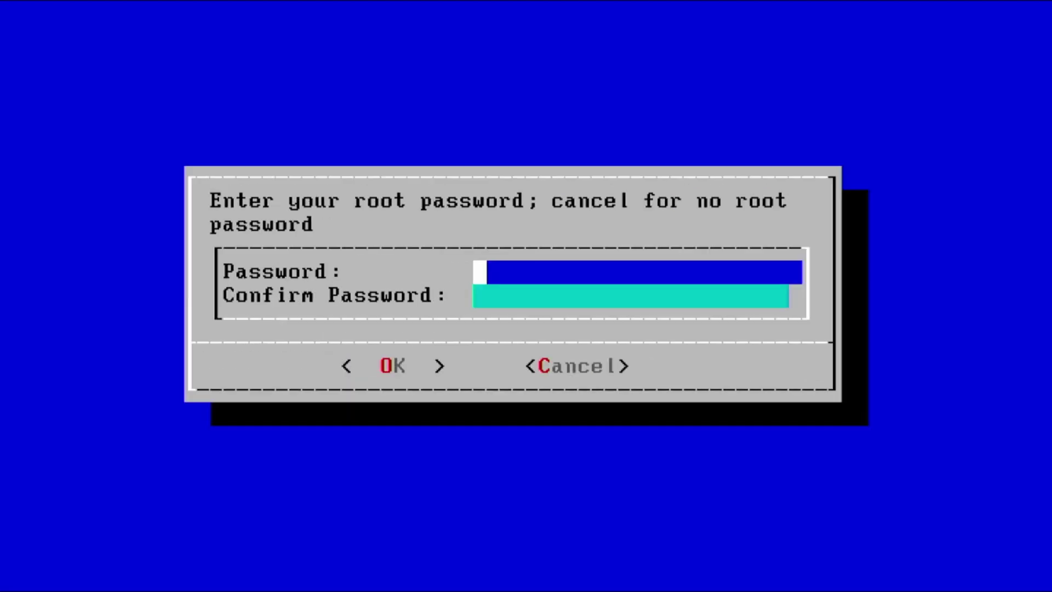
Skip the root password, pick BIOS boot, and create a 16GB swap partition.
key(Return)
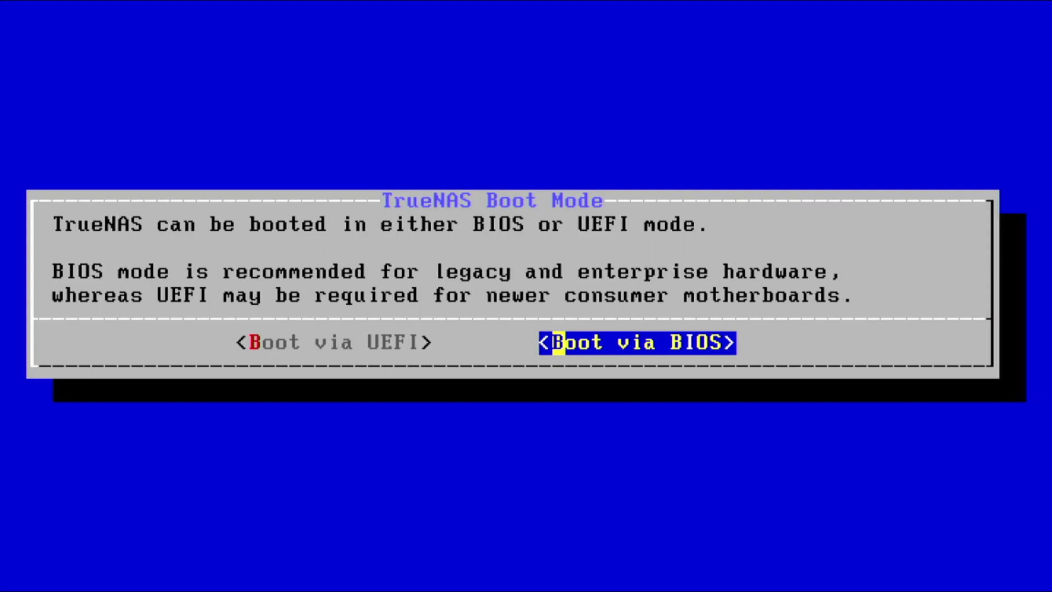
key(Return)
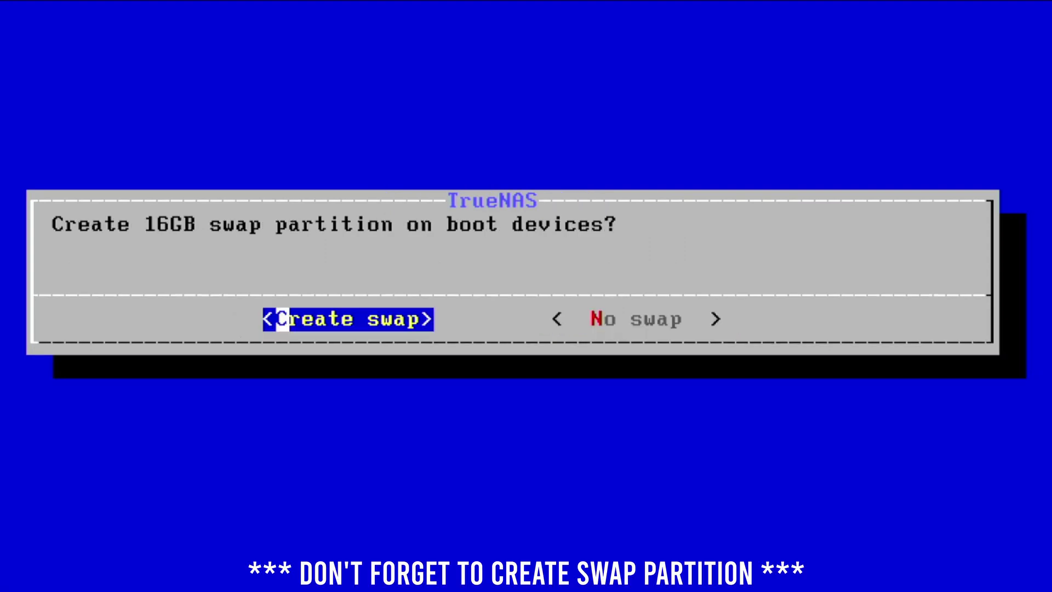
key(Return)
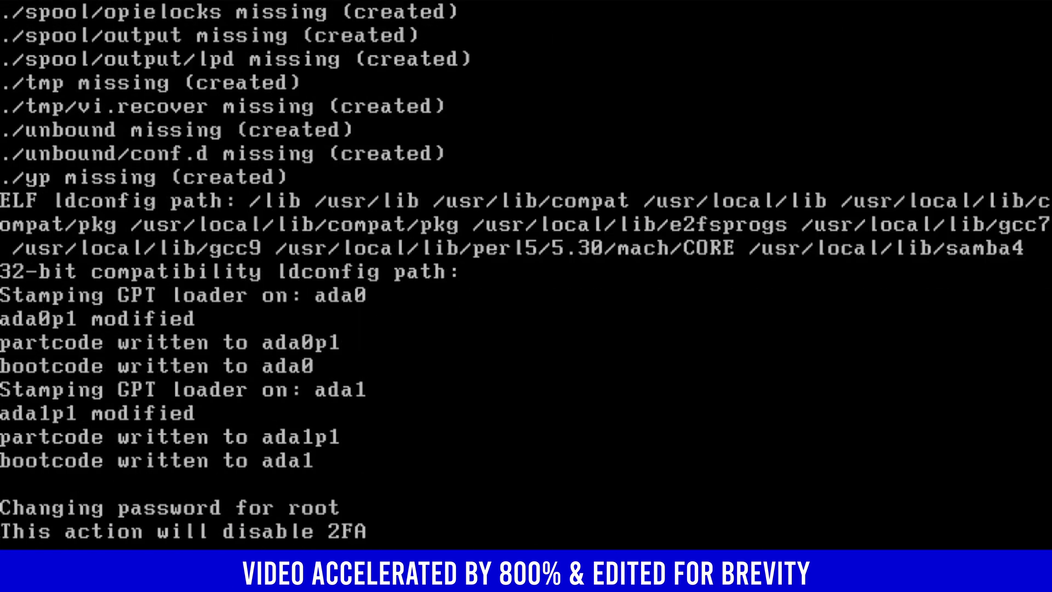